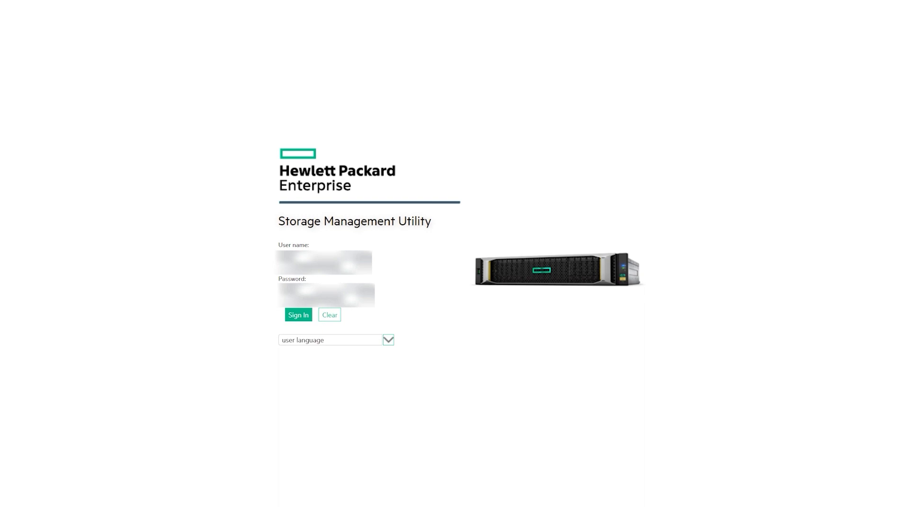
# - Submit the login credentials to sign in to the MSA 2050 Storage Management Utility
pyautogui.press('Return')
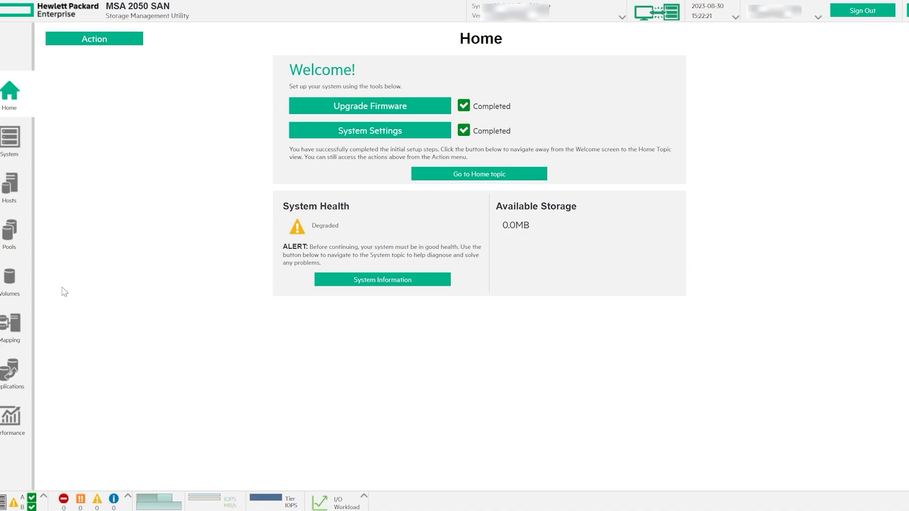
# - From the Volumes list, create a single 500GB virtual volume named Test-Volume
pyautogui.click(10, 281)
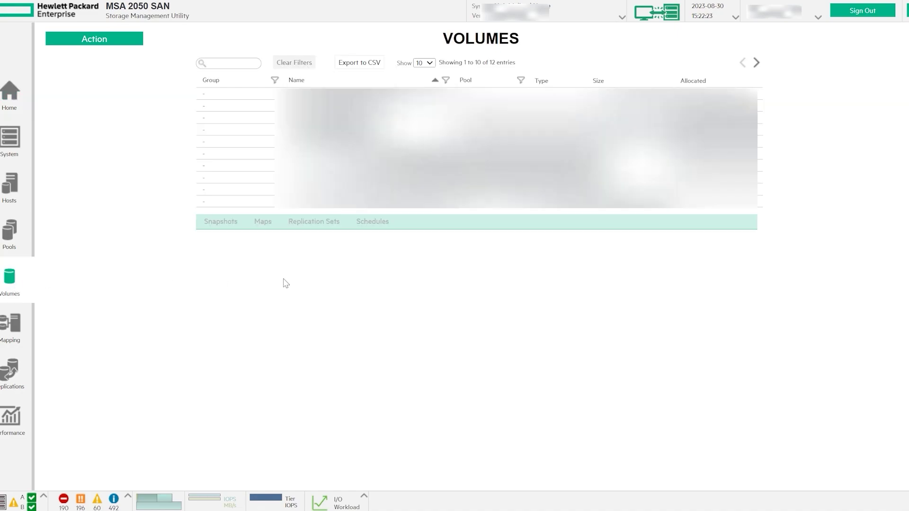
pyautogui.click(87, 38)
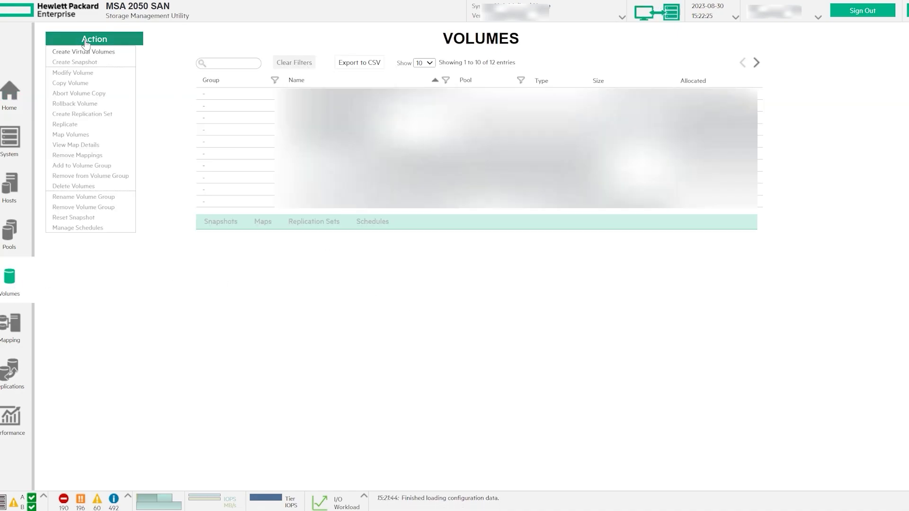
pyautogui.click(91, 53)
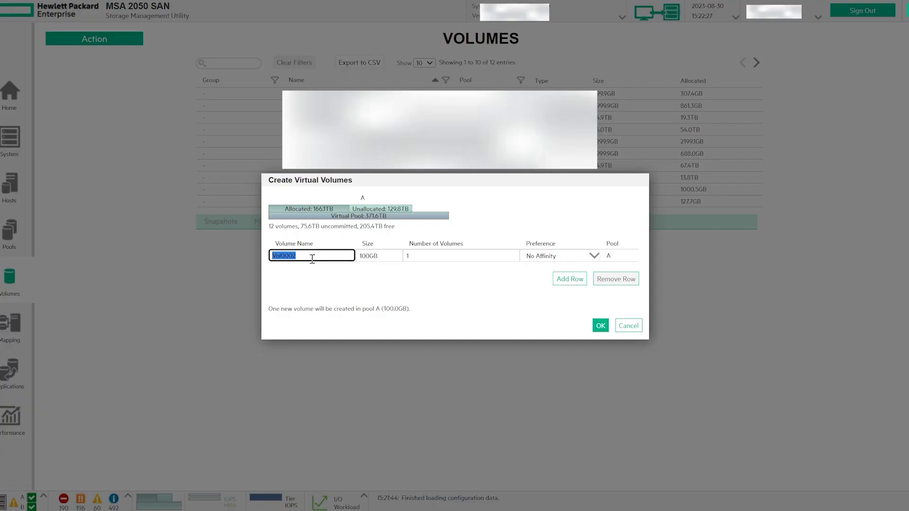
pyautogui.write('Test-Volume')
pyautogui.doubleClick(367, 259)
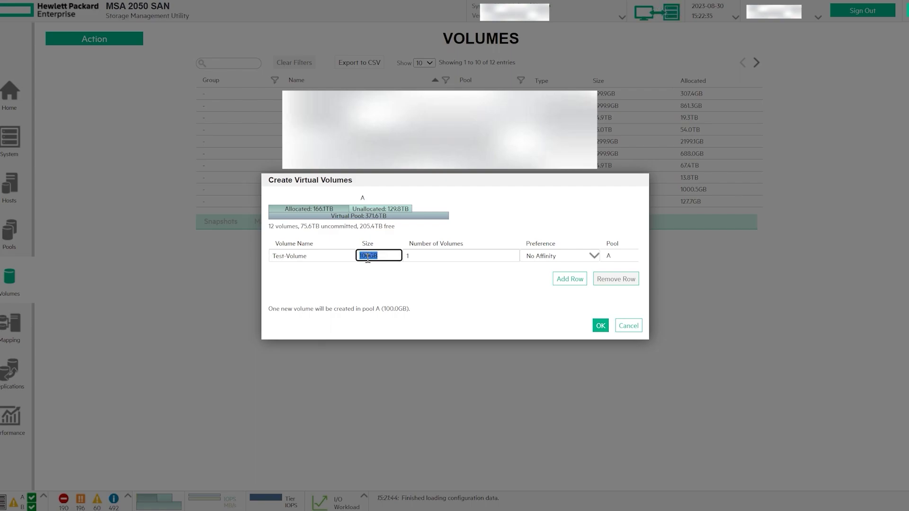
pyautogui.click(370, 257)
pyautogui.press('BackSpace')
pyautogui.press('BackSpace')
pyautogui.press('BackSpace')
pyautogui.write('500')
pyautogui.click(453, 258)
pyautogui.click(462, 257)
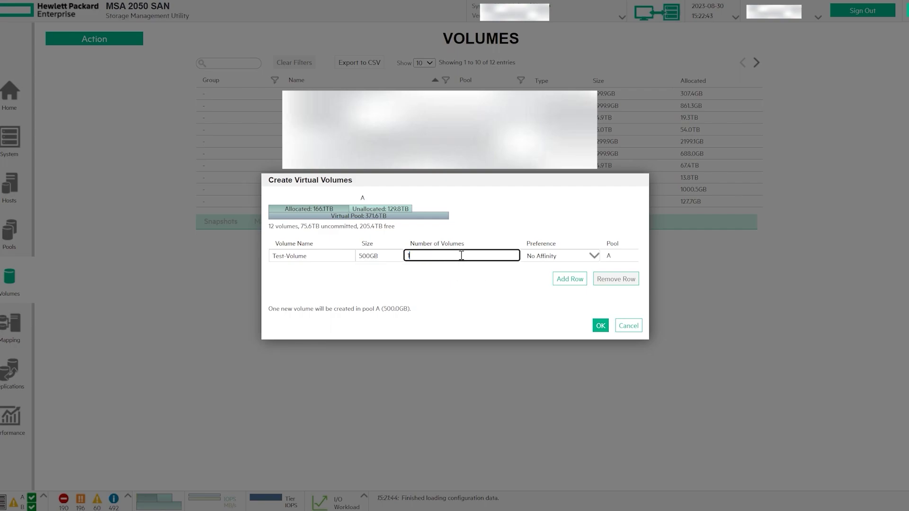
pyautogui.click(600, 327)
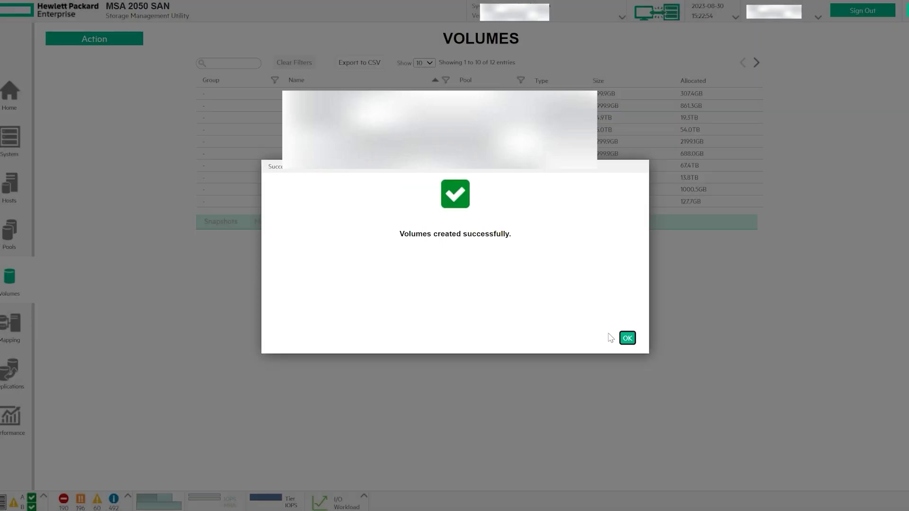
# - Dismiss the success message, show all 13 volumes, and select the Test-Volume row
pyautogui.click(625, 339)
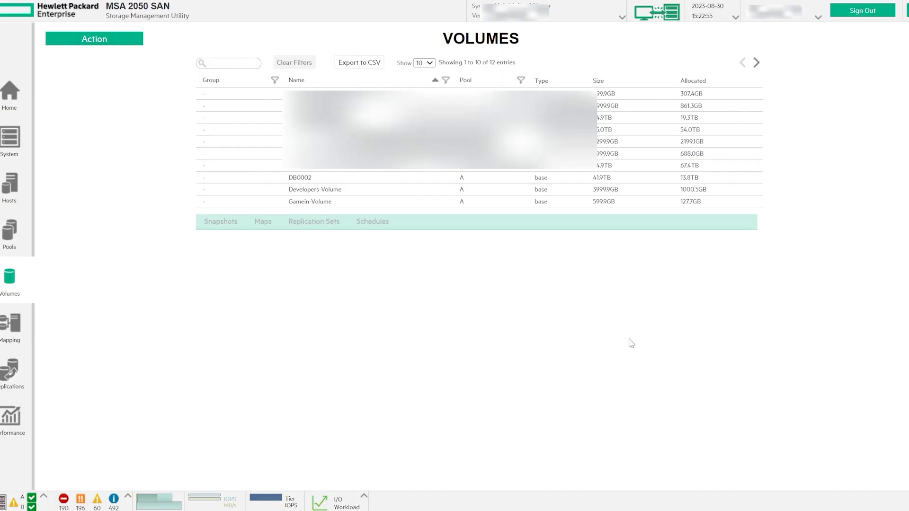
pyautogui.click(428, 62)
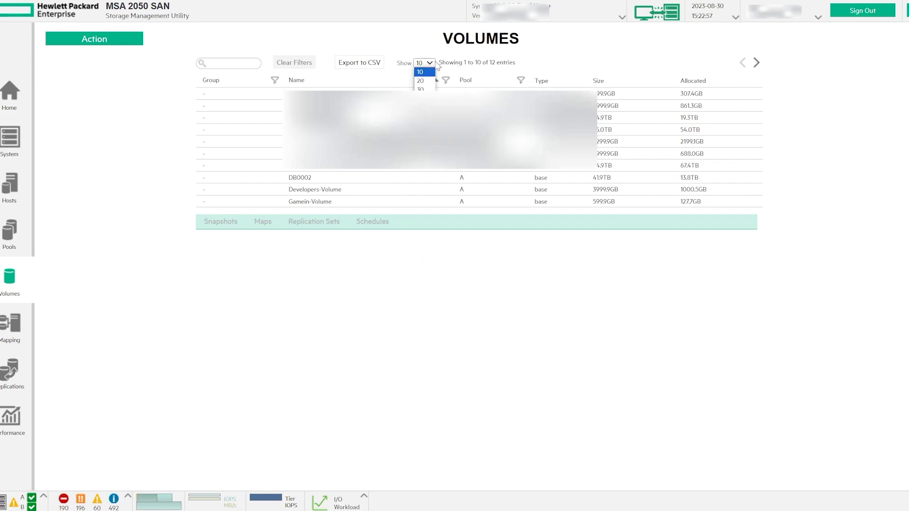
pyautogui.click(421, 107)
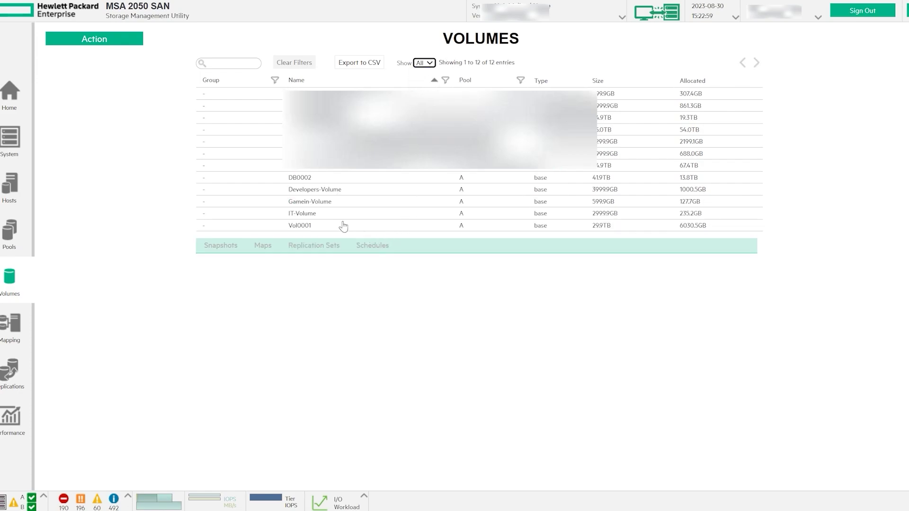
pyautogui.moveTo(332, 153)
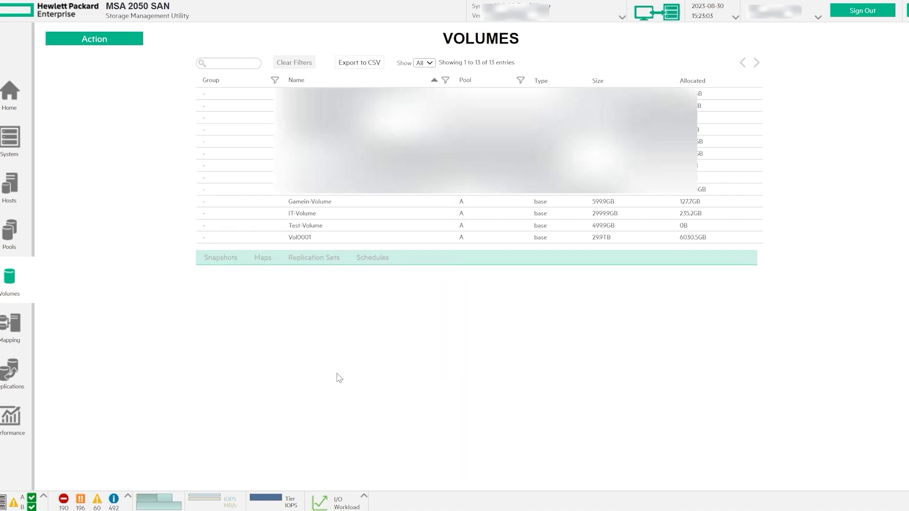
pyautogui.moveTo(326, 234)
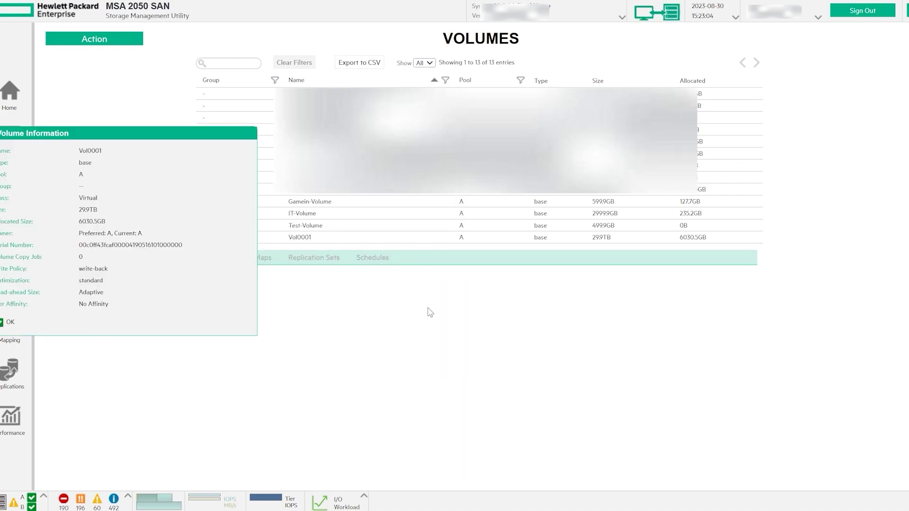
pyautogui.click(382, 226)
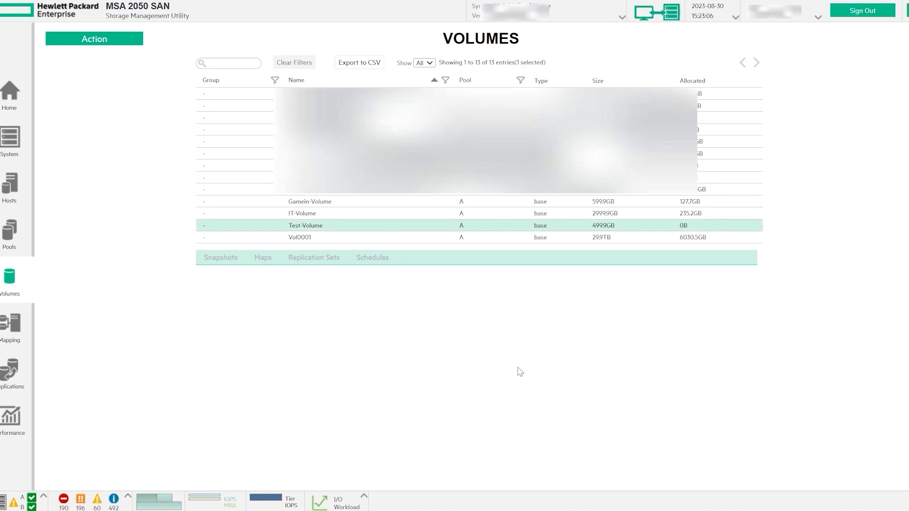
# - Map Test-Volume to host ESX_Server_P1 and confirm the mapping
pyautogui.rightClick(367, 228)
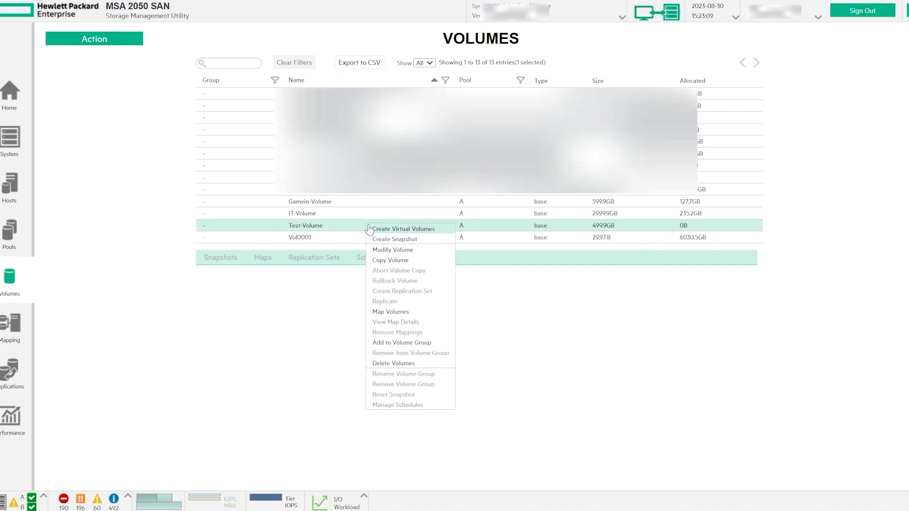
pyautogui.click(413, 312)
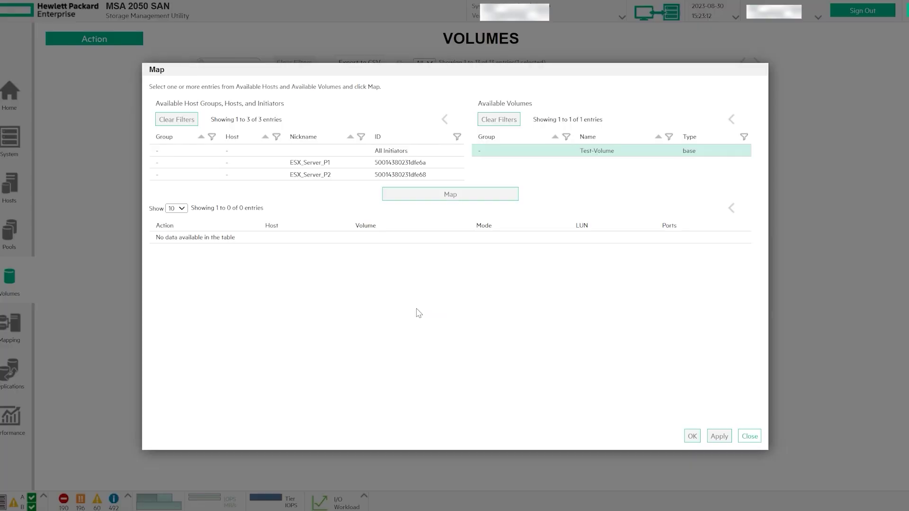
pyautogui.click(388, 165)
pyautogui.click(411, 196)
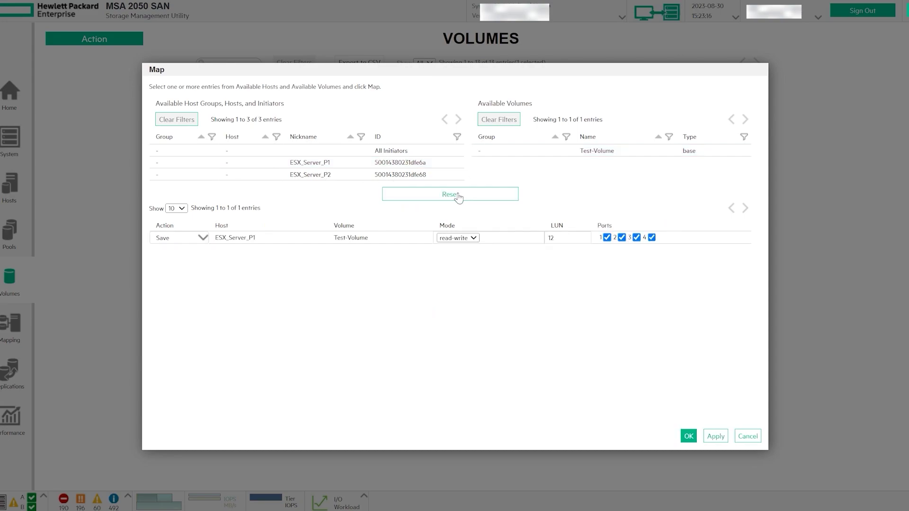
pyautogui.click(688, 436)
pyautogui.click(602, 339)
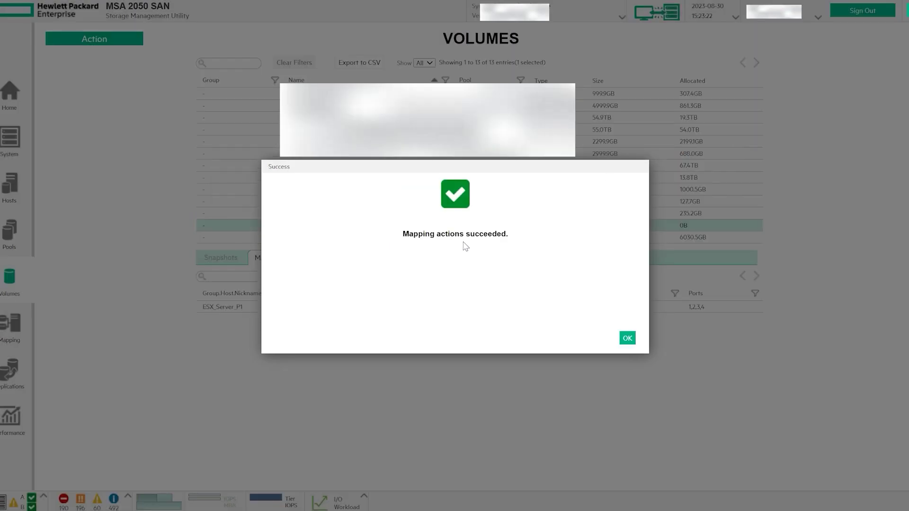
pyautogui.click(627, 338)
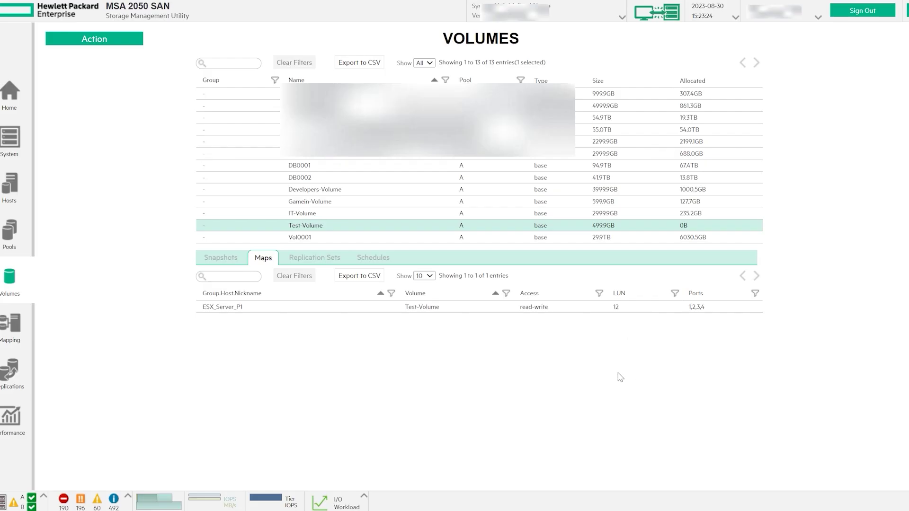
pyautogui.rightClick(425, 230)
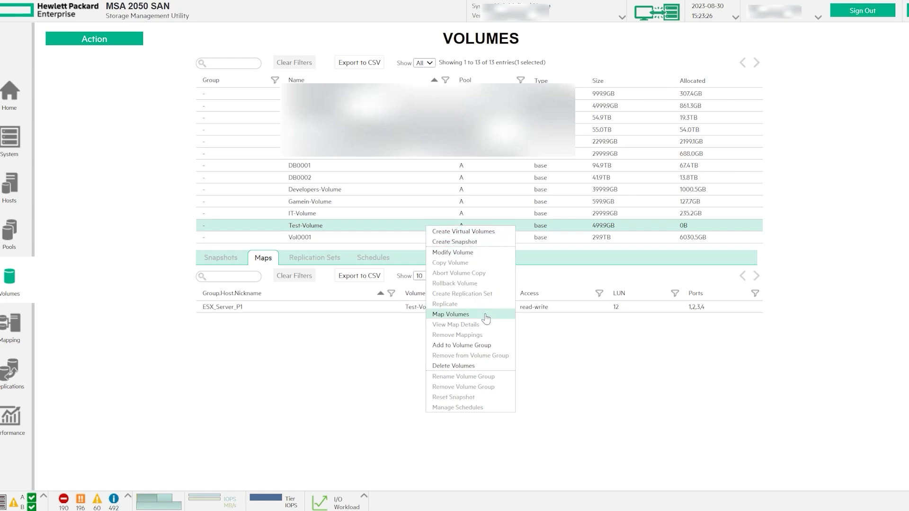
pyautogui.click(547, 351)
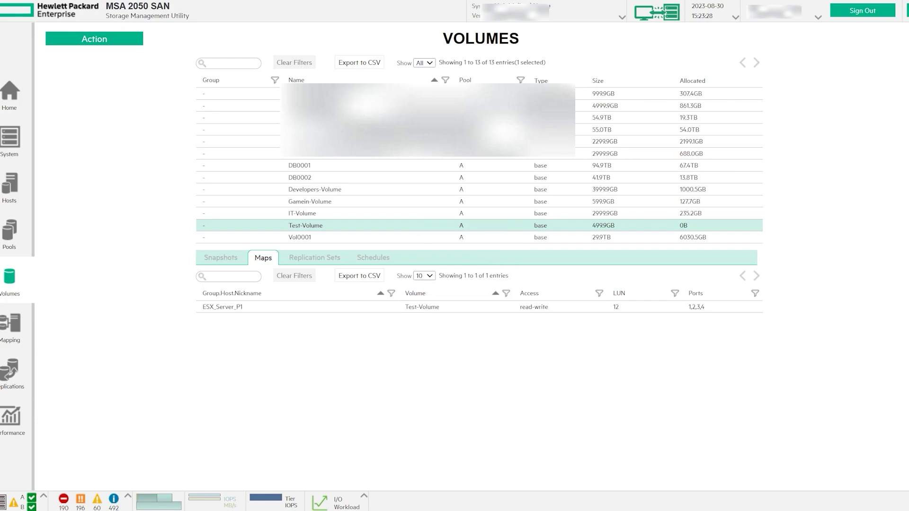
# - Load 192.168.0.1 in a new Chrome tab and continue past the certificate warning
pyautogui.hotkey('ctrl', 't')
pyautogui.write('192')
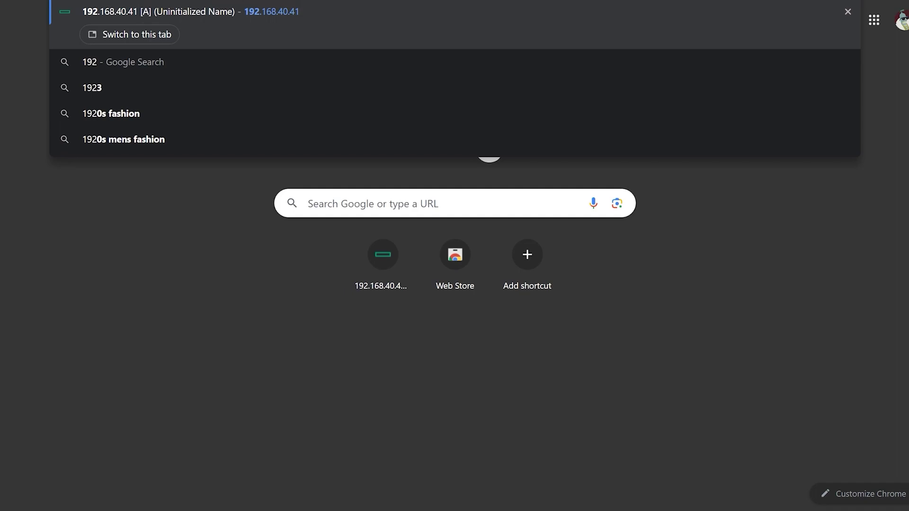
pyautogui.write('.168.')
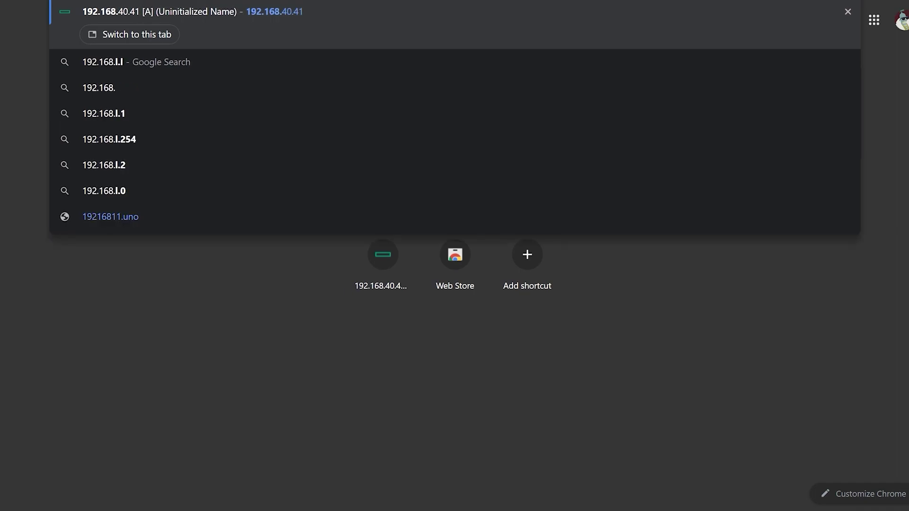
pyautogui.write('0.1')
pyautogui.press('Return')
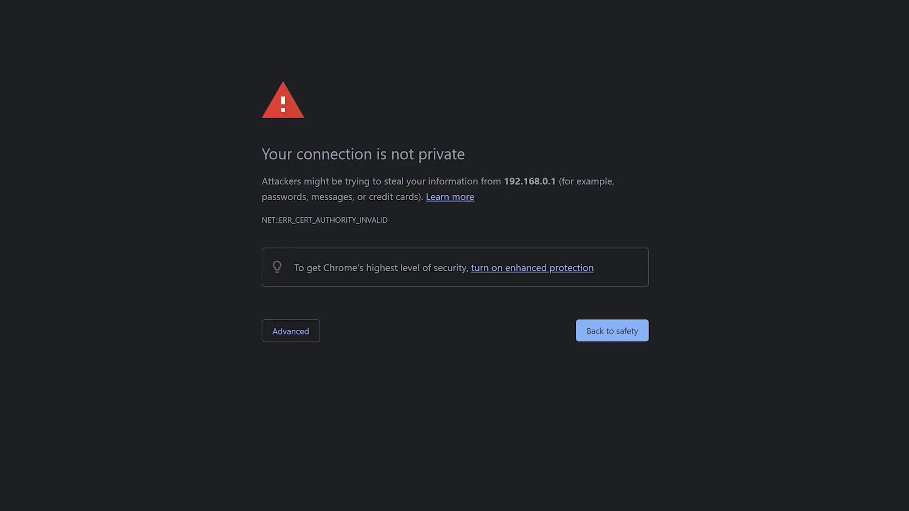
pyautogui.click(281, 332)
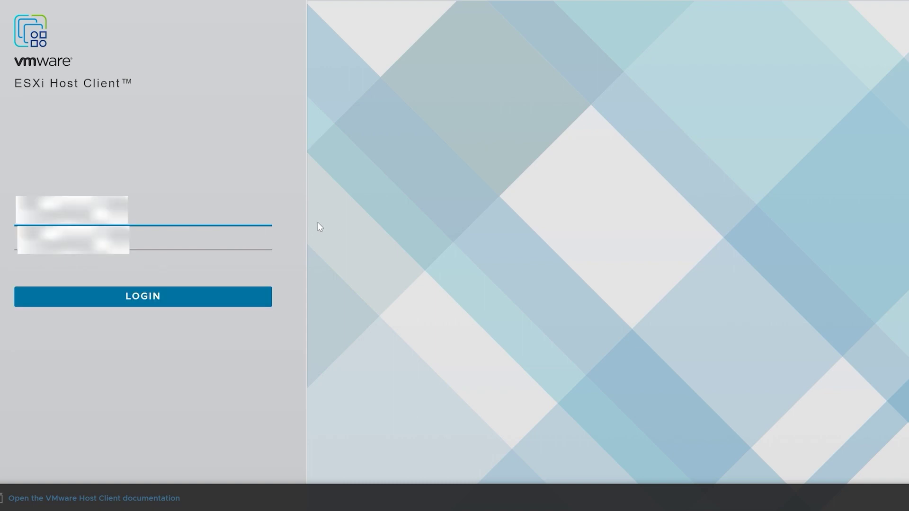
# - Log in to the ESXi host and rescan its storage devices from Storage > Devices
pyautogui.press('Tab')
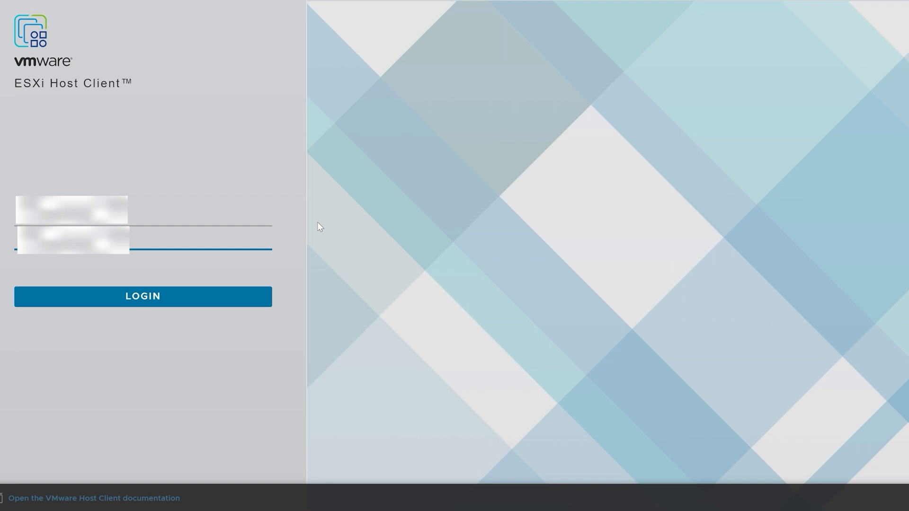
pyautogui.press('Return')
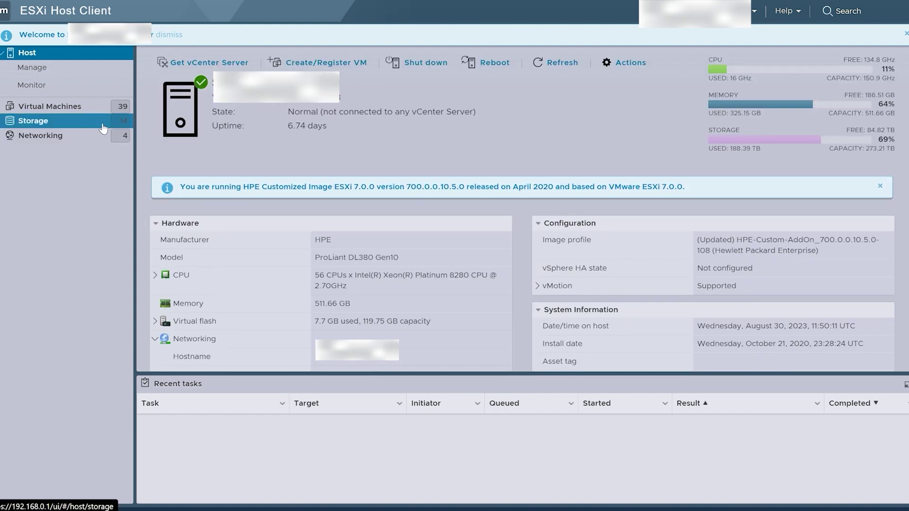
pyautogui.click(103, 127)
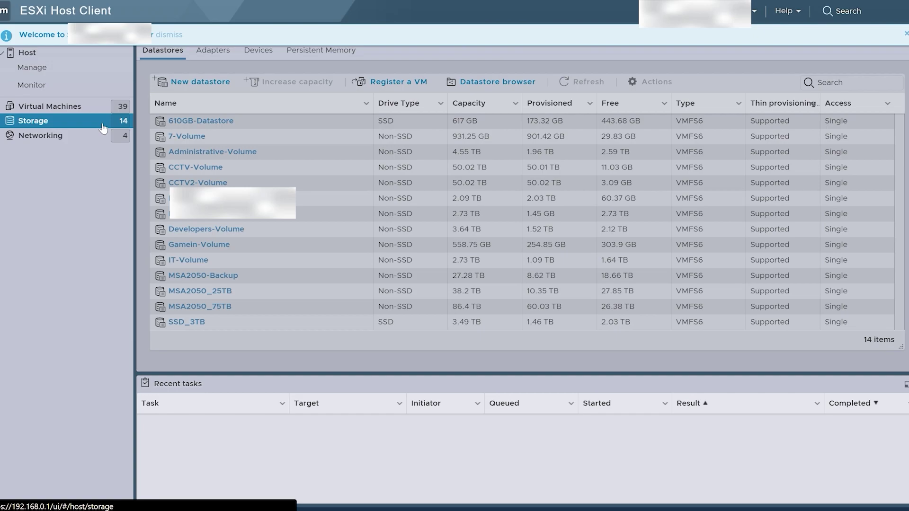
pyautogui.click(251, 56)
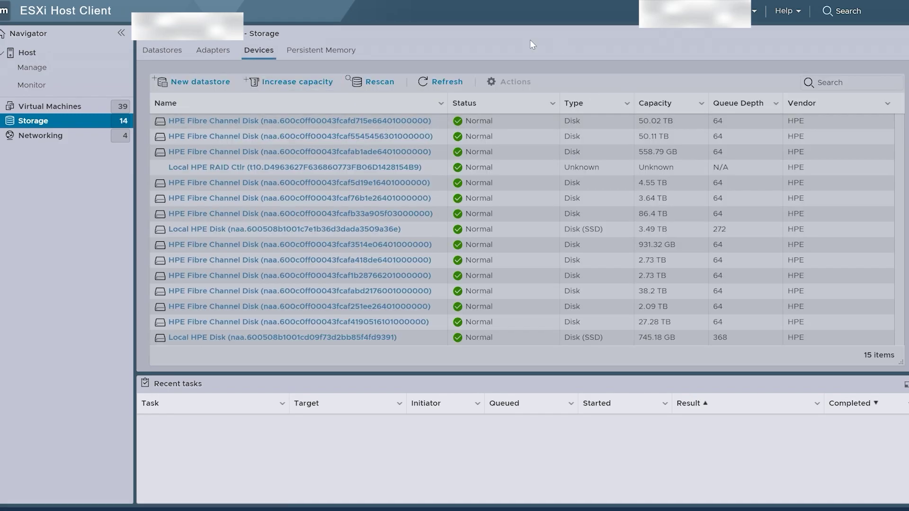
pyautogui.click(390, 82)
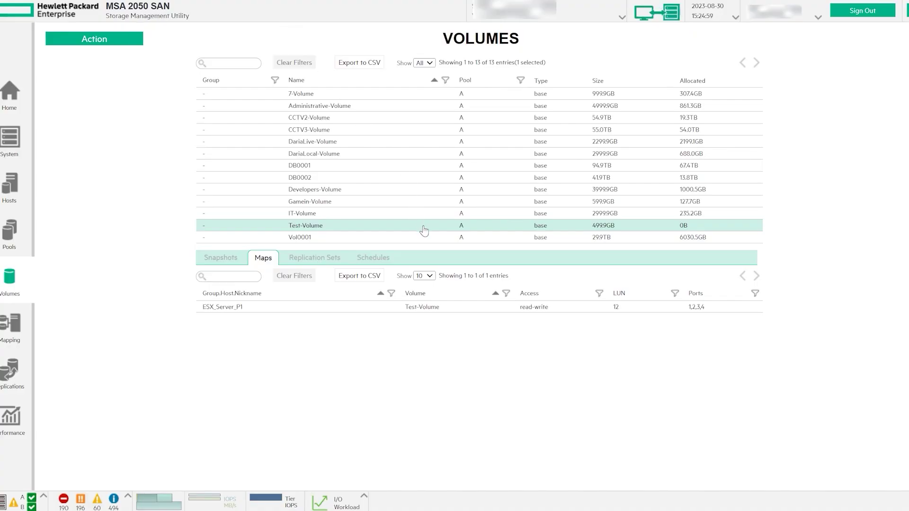
# - Check on the Volumes page that Test-Volume maps to ESX_Server_P1 as LUN 12
pyautogui.moveTo(423, 229)
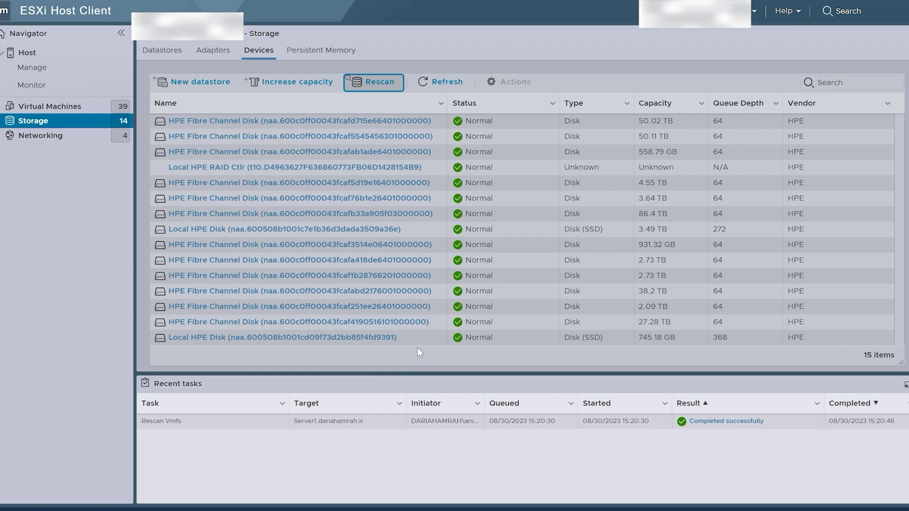
# - Refresh the device list and select the new 465.66 GB HPE Fibre Channel Disk
pyautogui.click(431, 82)
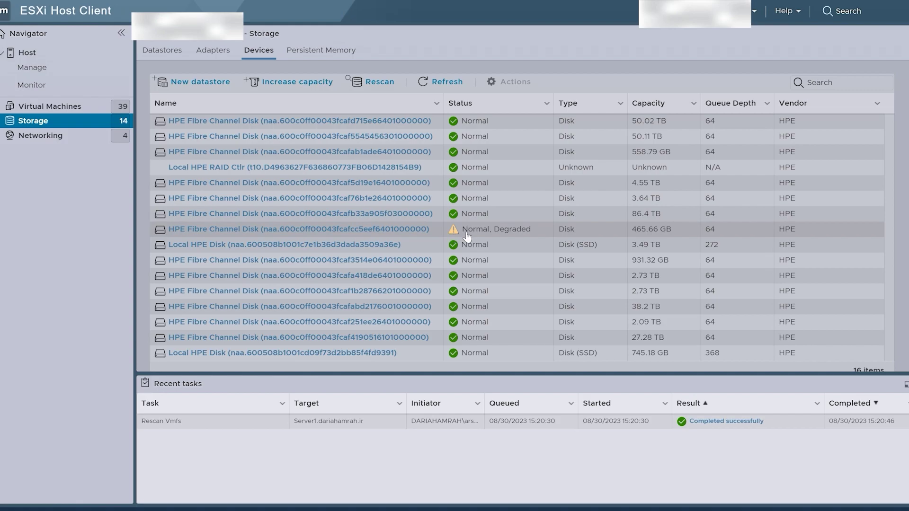
pyautogui.click(529, 232)
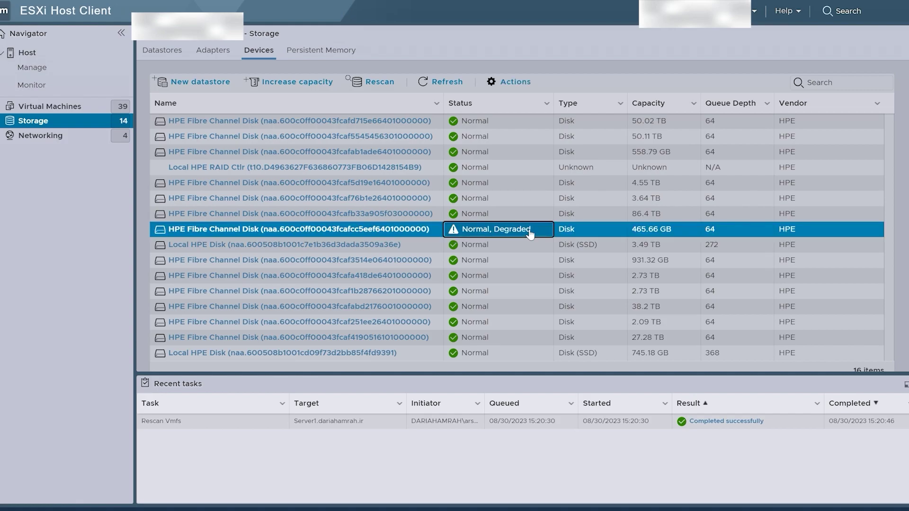
# - Create a VMFS 6 datastore named ZTest-Volume using the full disk
pyautogui.click(220, 83)
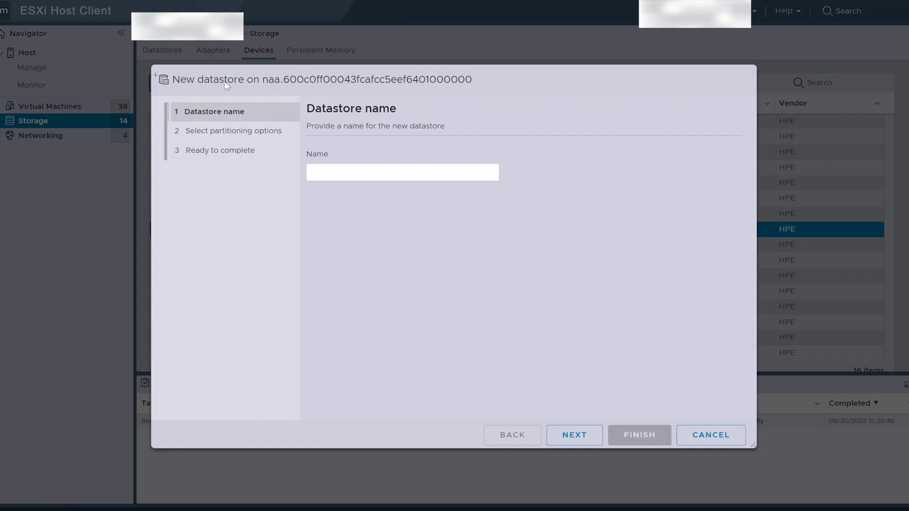
pyautogui.click(384, 172)
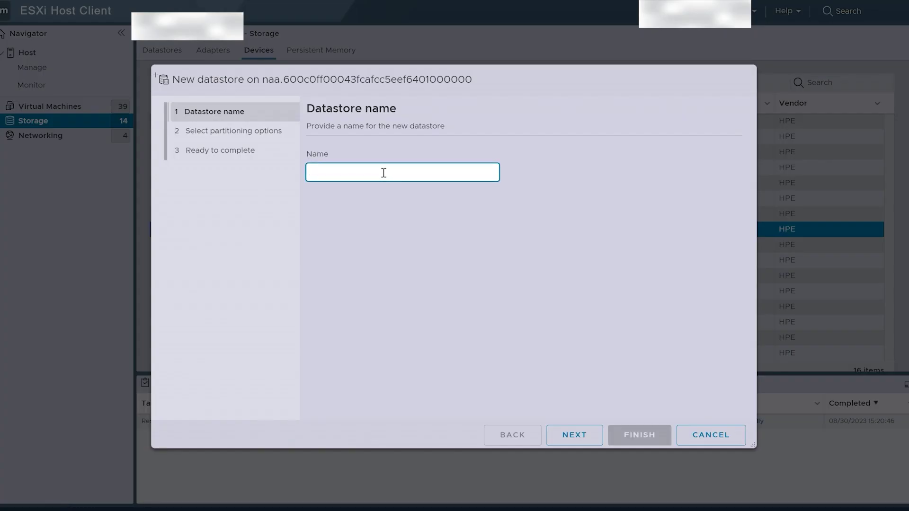
pyautogui.write('ZZZ')
pyautogui.press('BackSpace')
pyautogui.press('BackSpace')
pyautogui.write('Test-Volume')
pyautogui.click(597, 443)
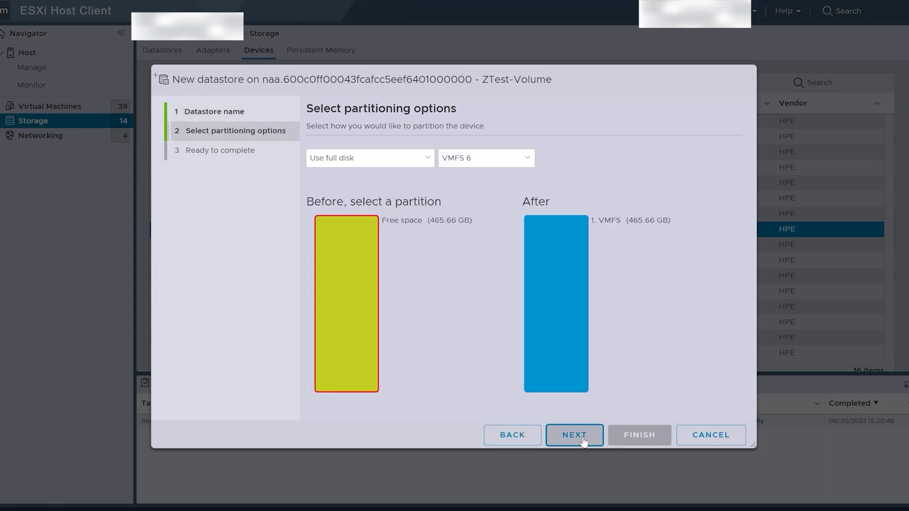
pyautogui.click(596, 444)
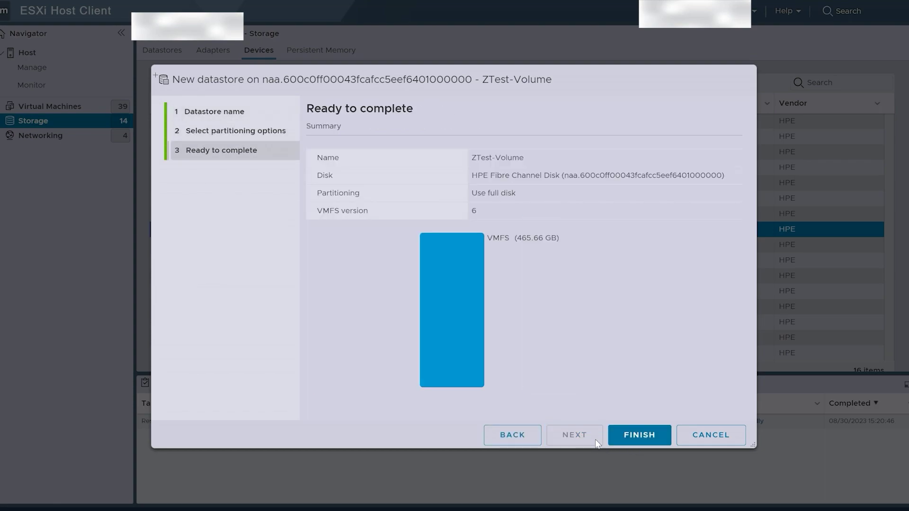
pyautogui.click(634, 436)
# - Confirm the format warning, then open ZTest-Volume from the Datastores list
pyautogui.click(556, 314)
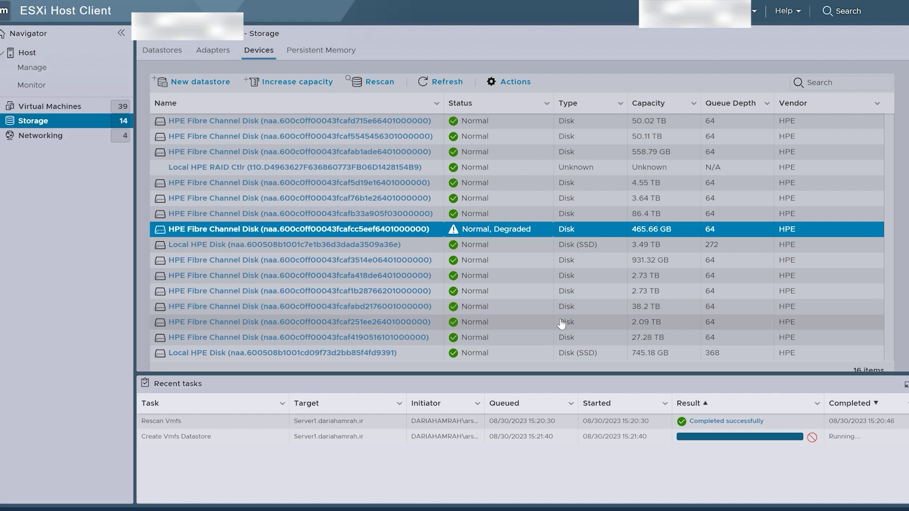
pyautogui.click(167, 51)
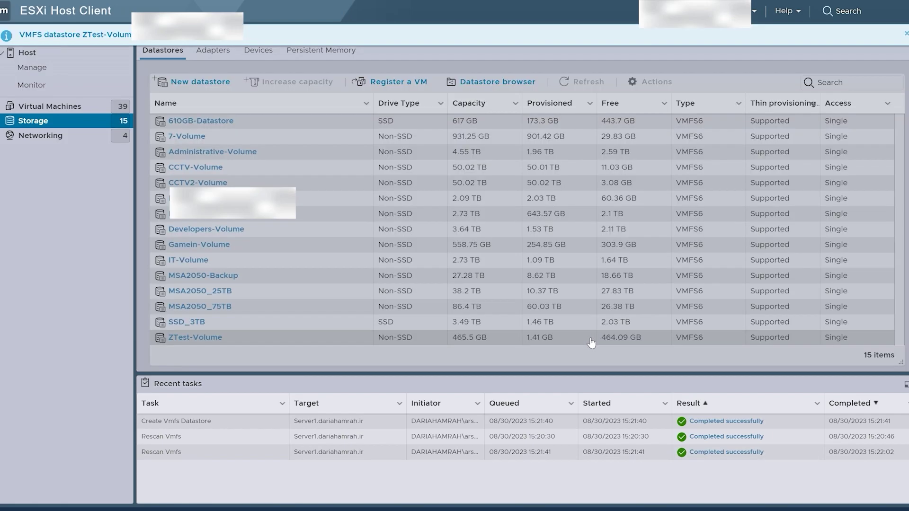
pyautogui.click(332, 338)
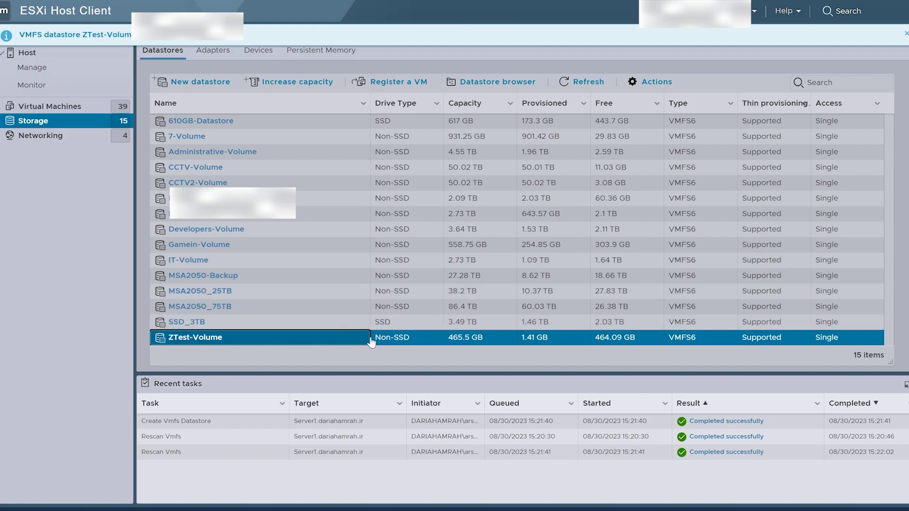
pyautogui.click(203, 338)
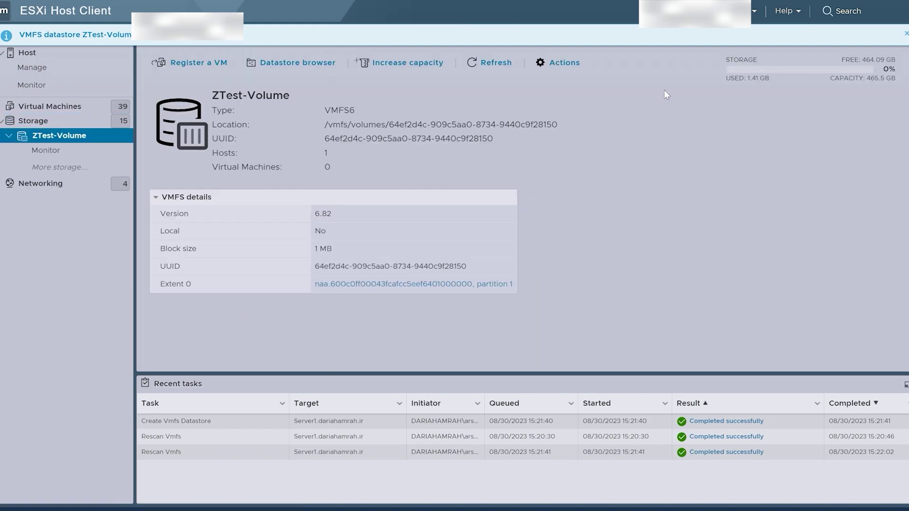